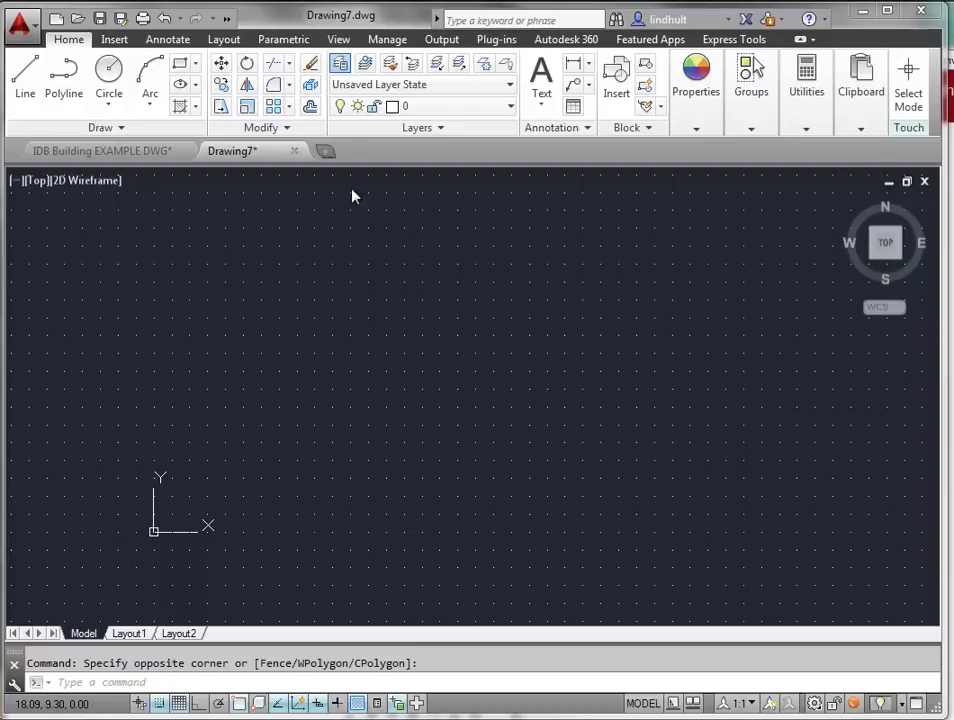
- Switch the ribbon to the Insert tab to show the attach and reference tools
left_click(115, 40)
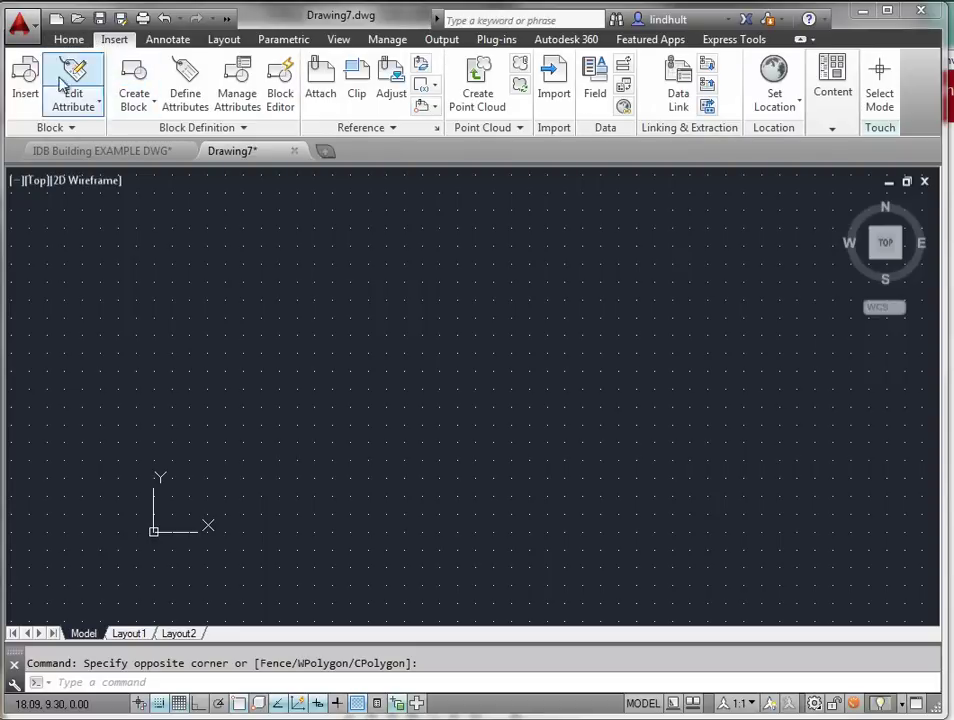
- Choose the West Court Plan image file to attach
left_click(320, 92)
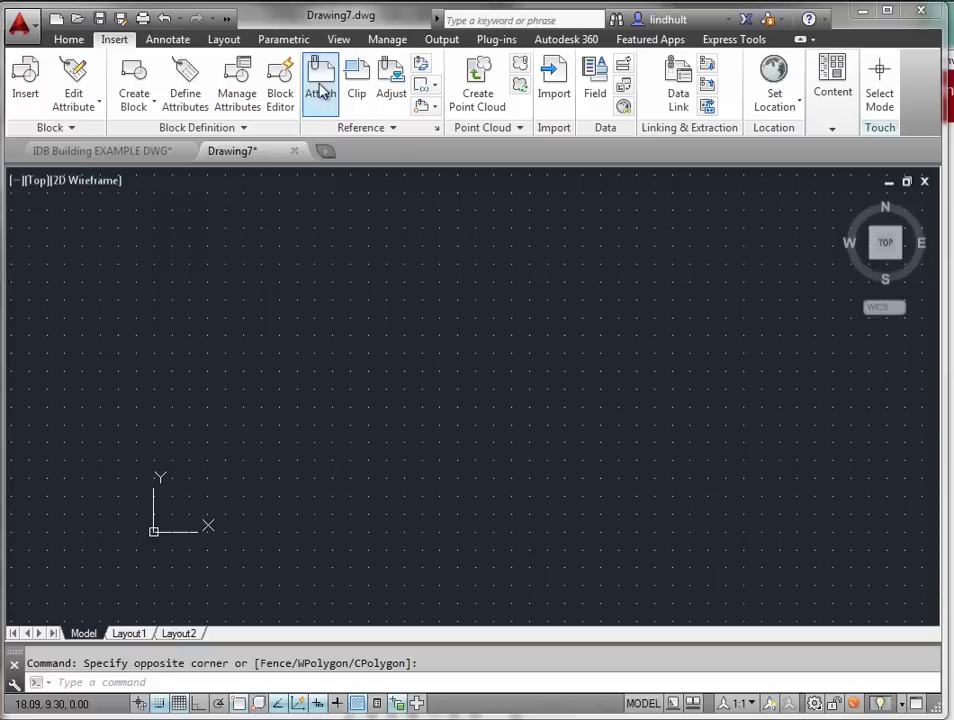
left_click_drag(601, 270, 596, 511)
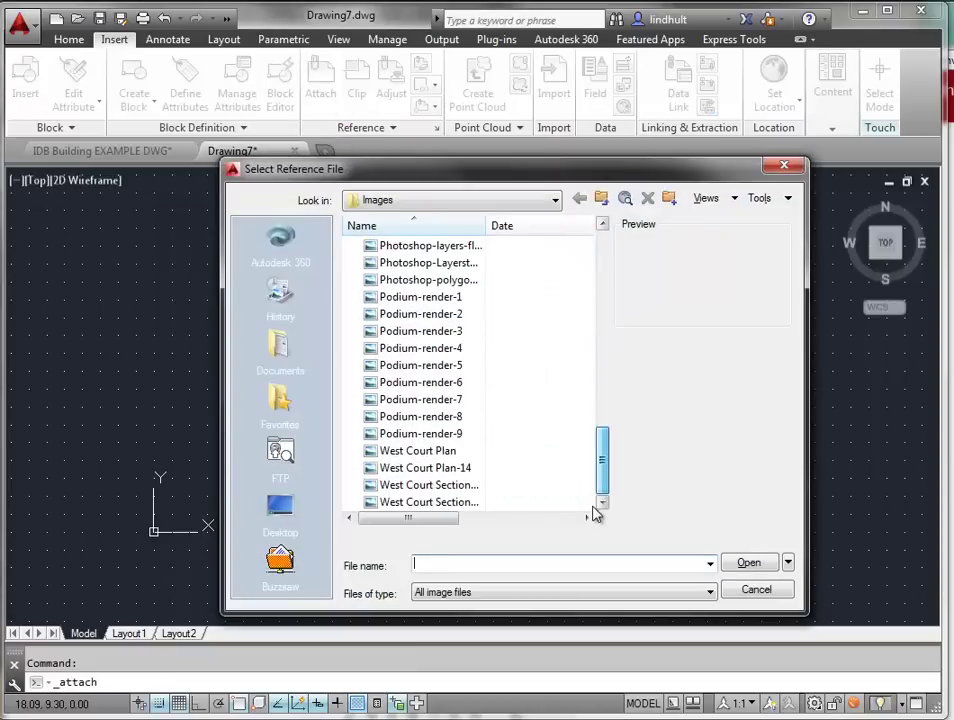
left_click(420, 451)
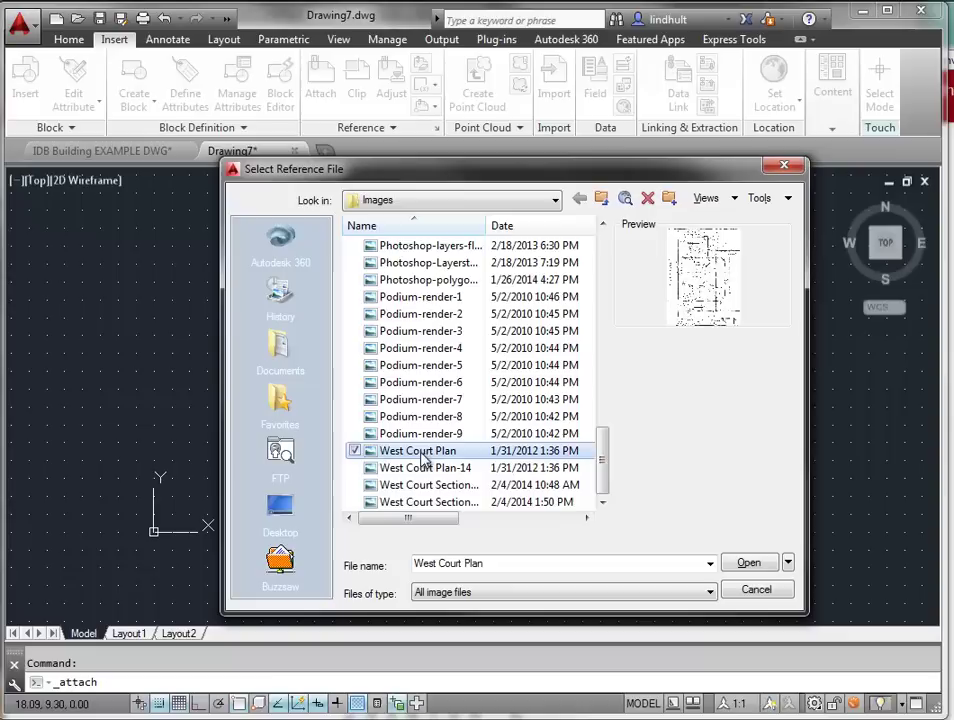
left_click(749, 564)
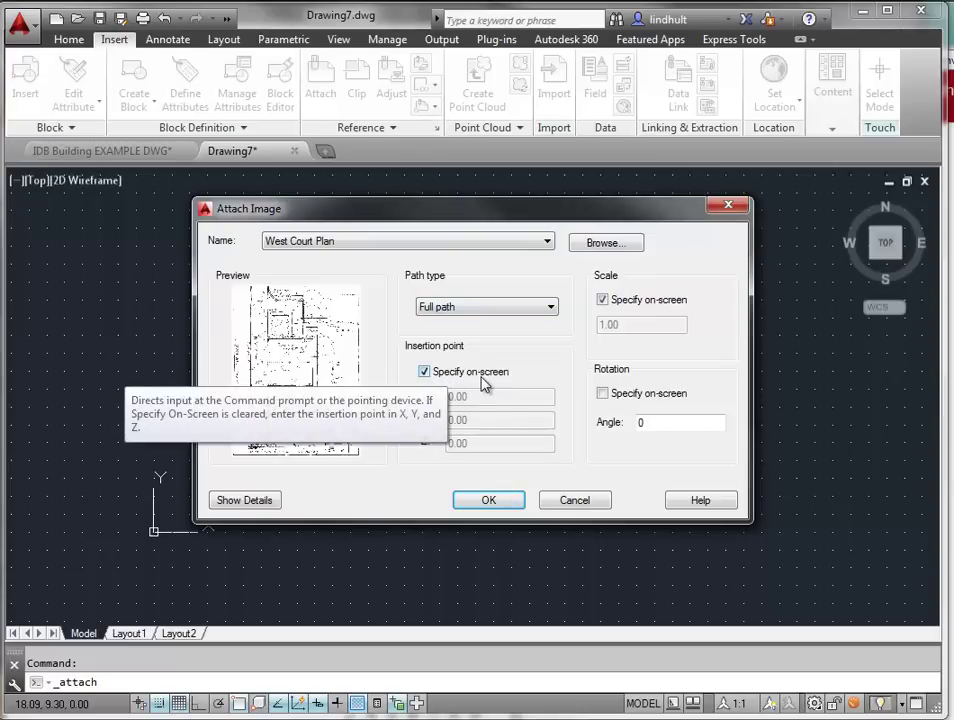
- Place the West Court Plan image by picking its insertion corner and scale on screen
left_click(487, 502)
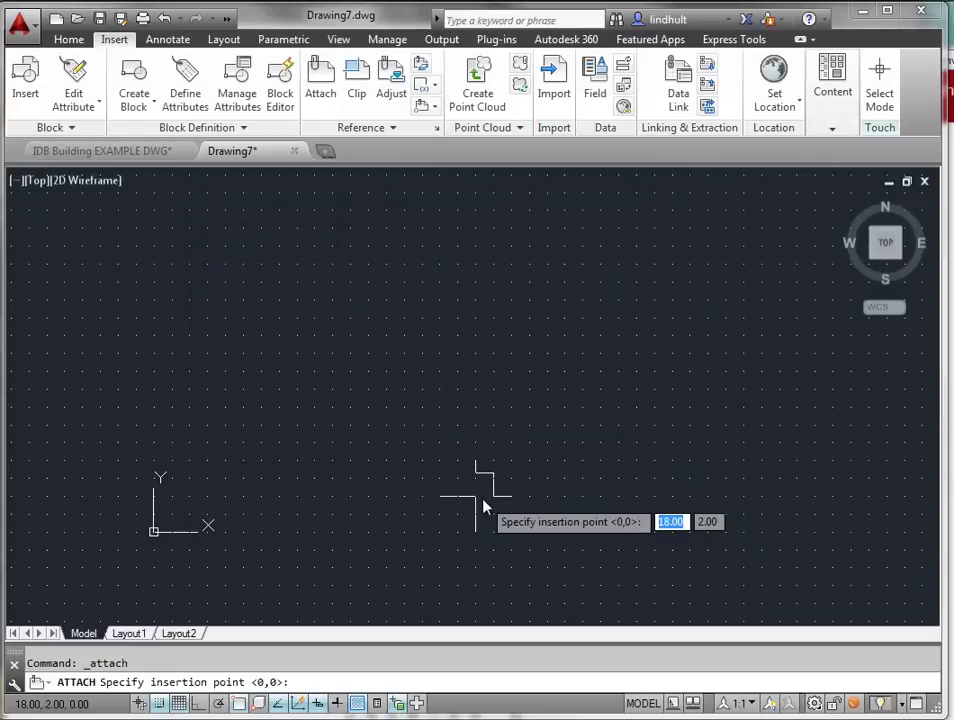
left_click(207, 478)
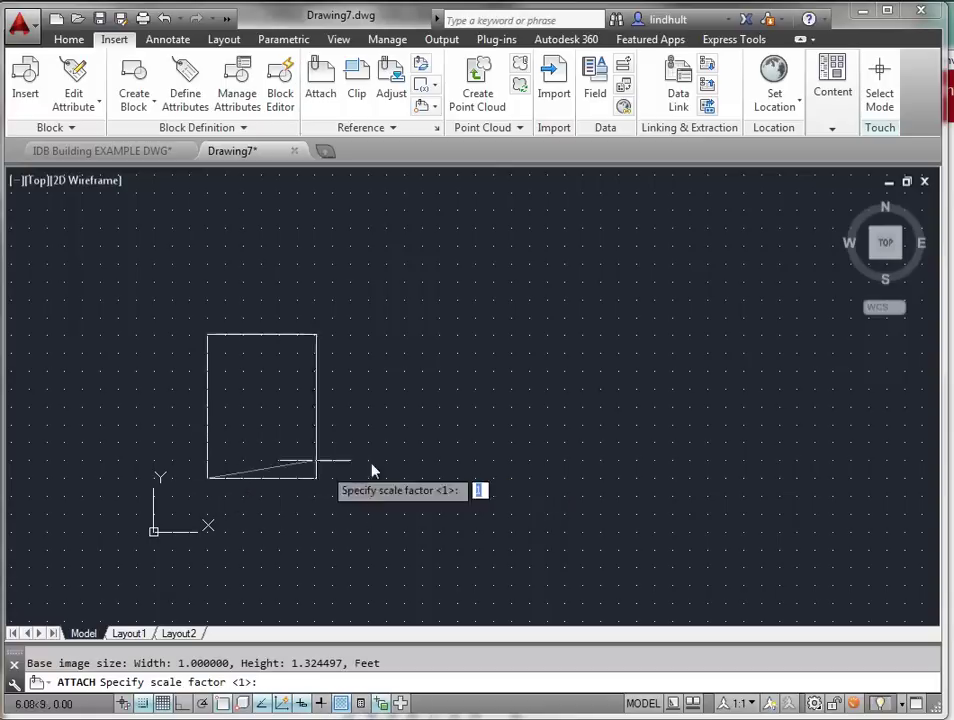
left_click(585, 483)
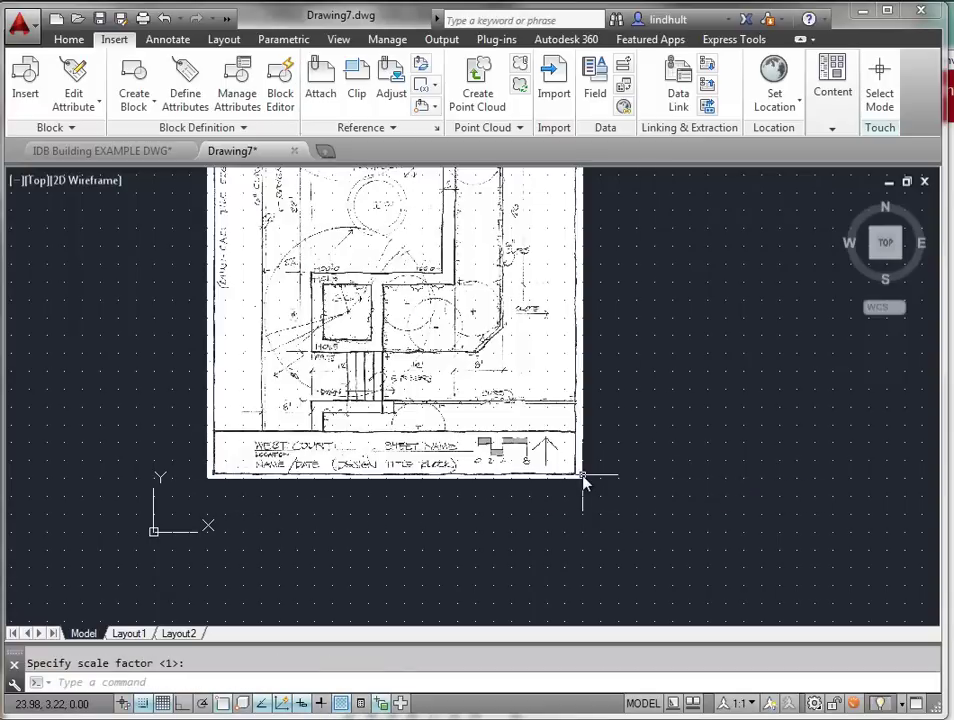
- Select the attached West Court Plan raster image
scroll(392, 342, "up", 10)
scroll(390, 330, "down", 8)
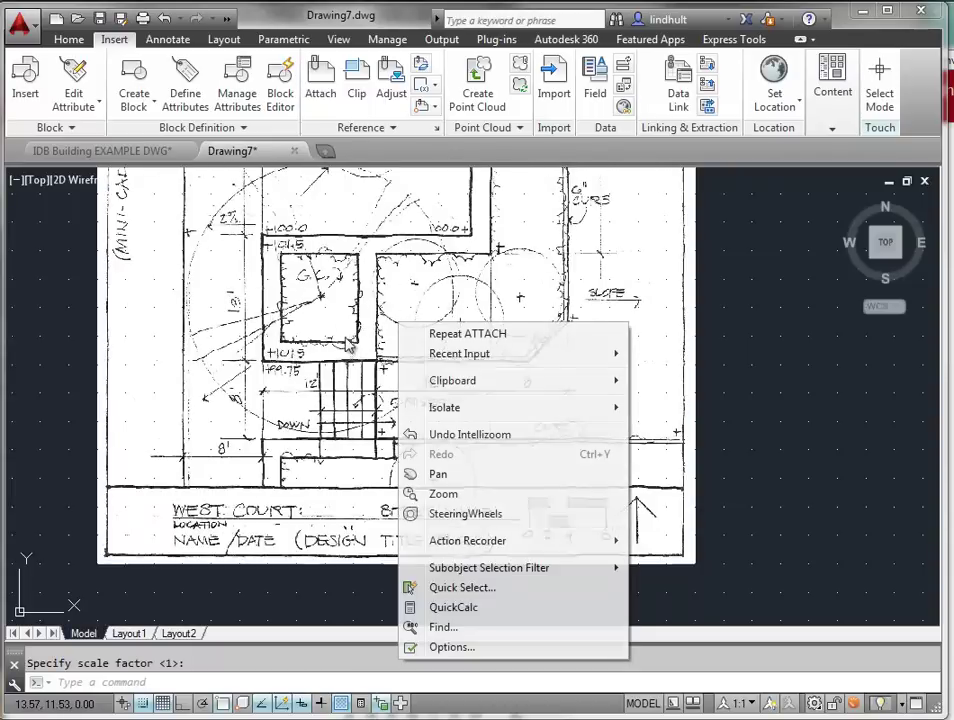
right_click(400, 324)
left_click(341, 343)
left_click(45, 348)
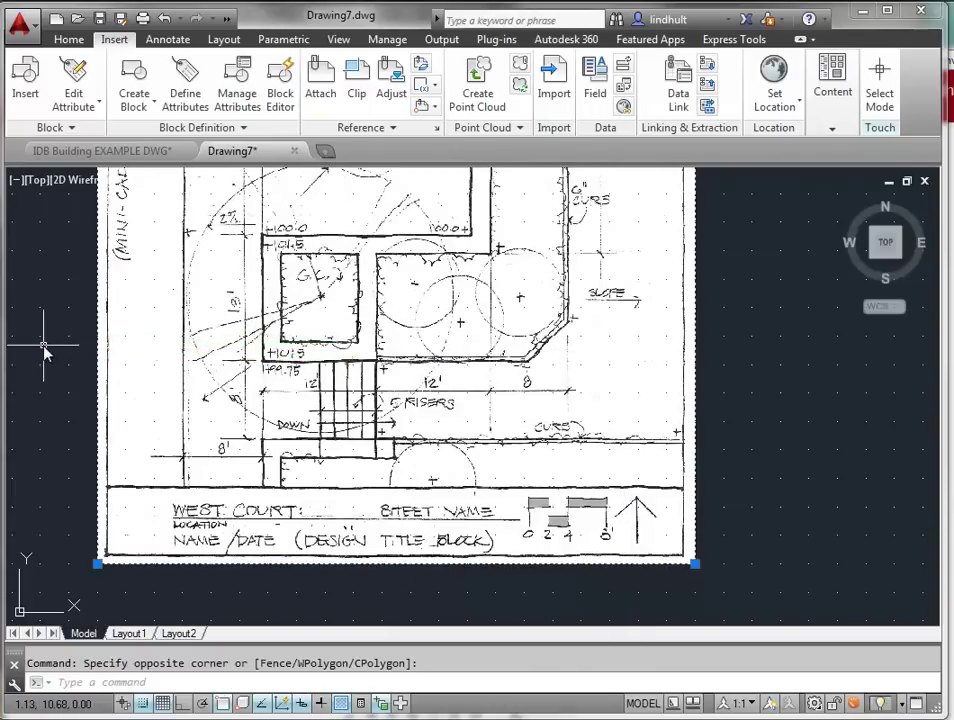
scroll(288, 392, "up", 7)
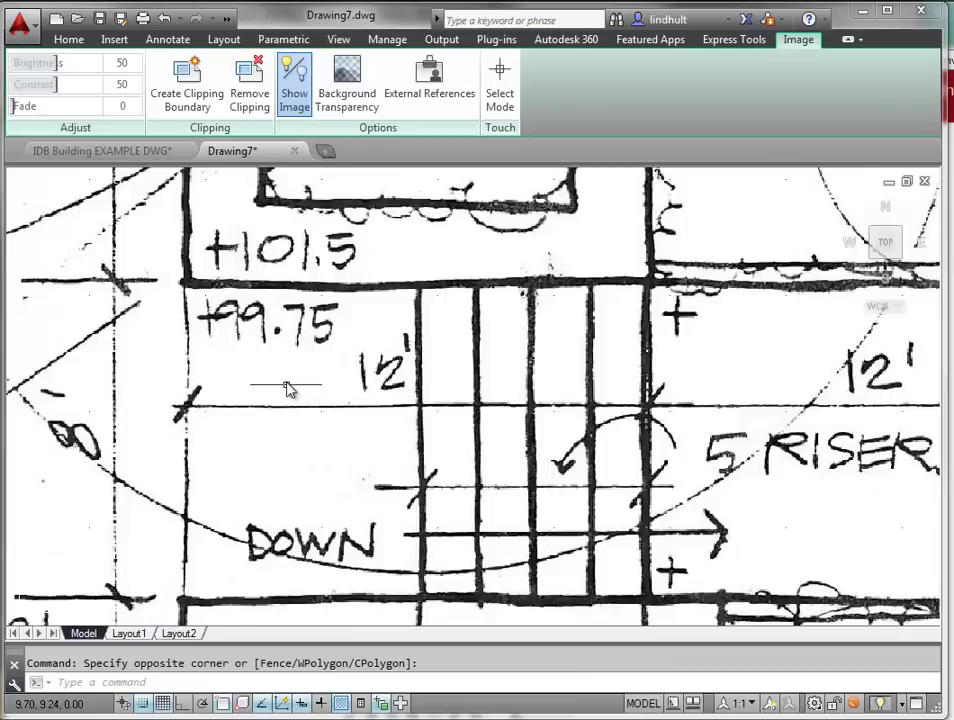
scroll(287, 388, "down", 8)
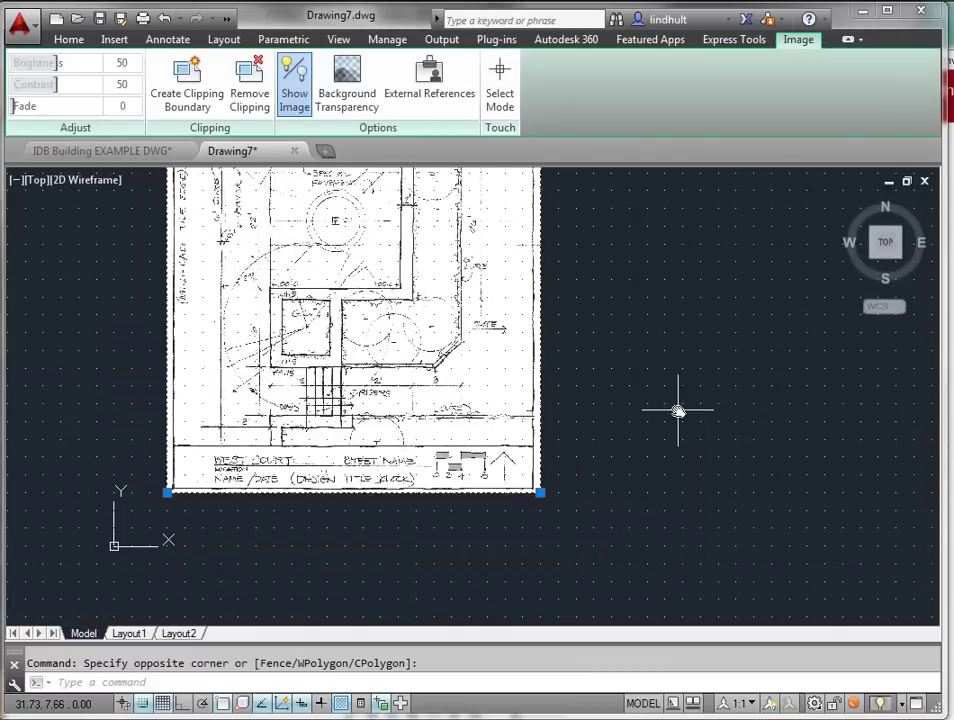
- Return to the Home tab and frame the stair area with its 12' and 8' dimensions
middle_click_drag(692, 423, 880, 477)
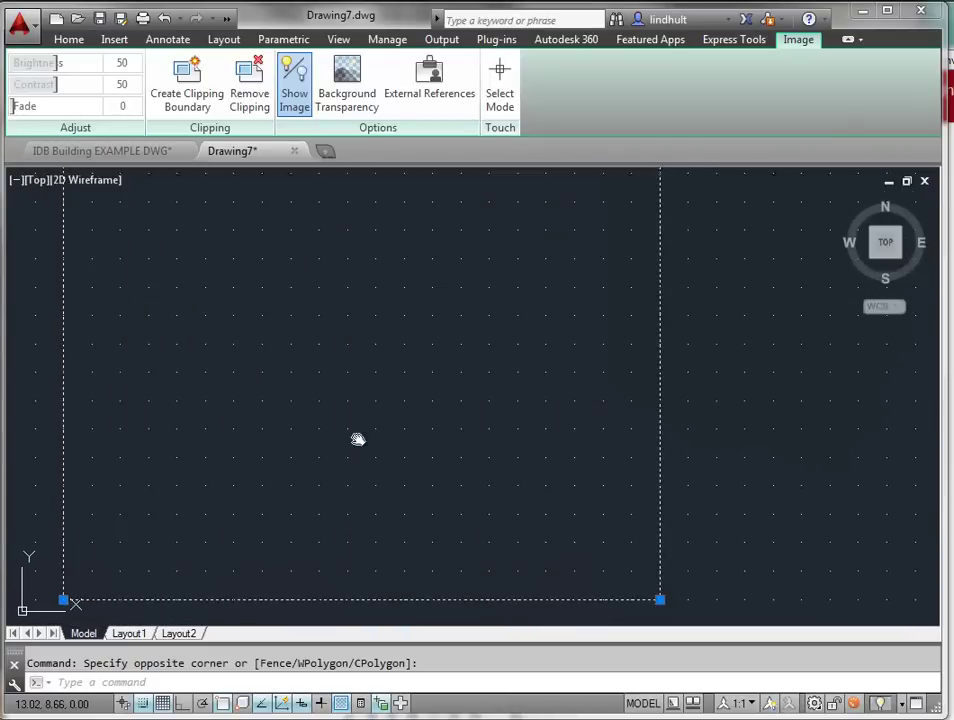
scroll(358, 439, "up", 3)
middle_click_drag(387, 413, 380, 278)
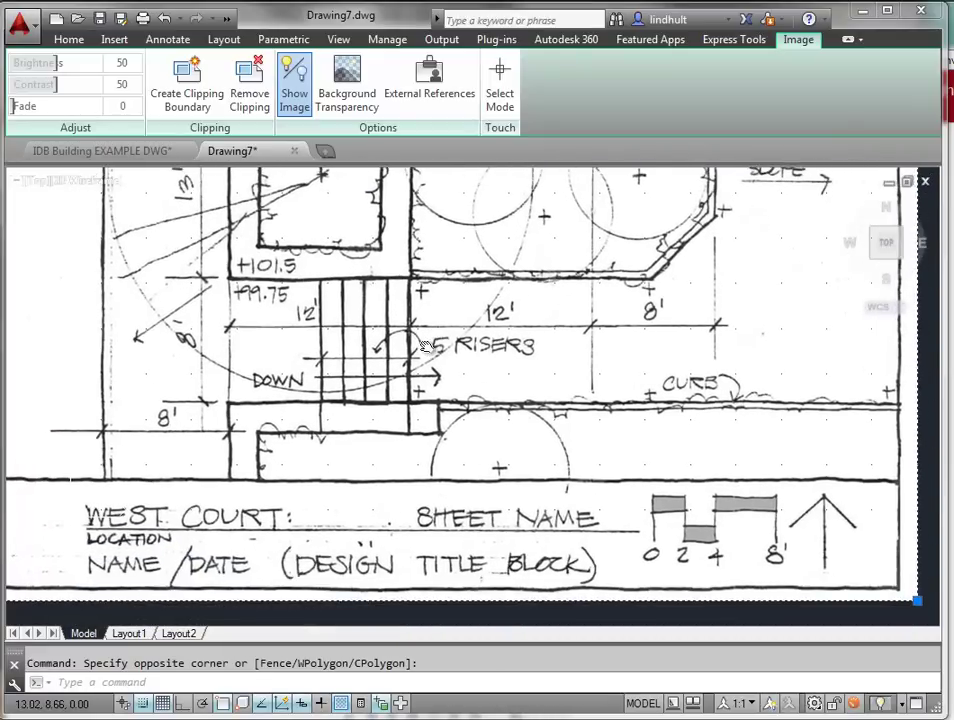
scroll(425, 347, "down", 2)
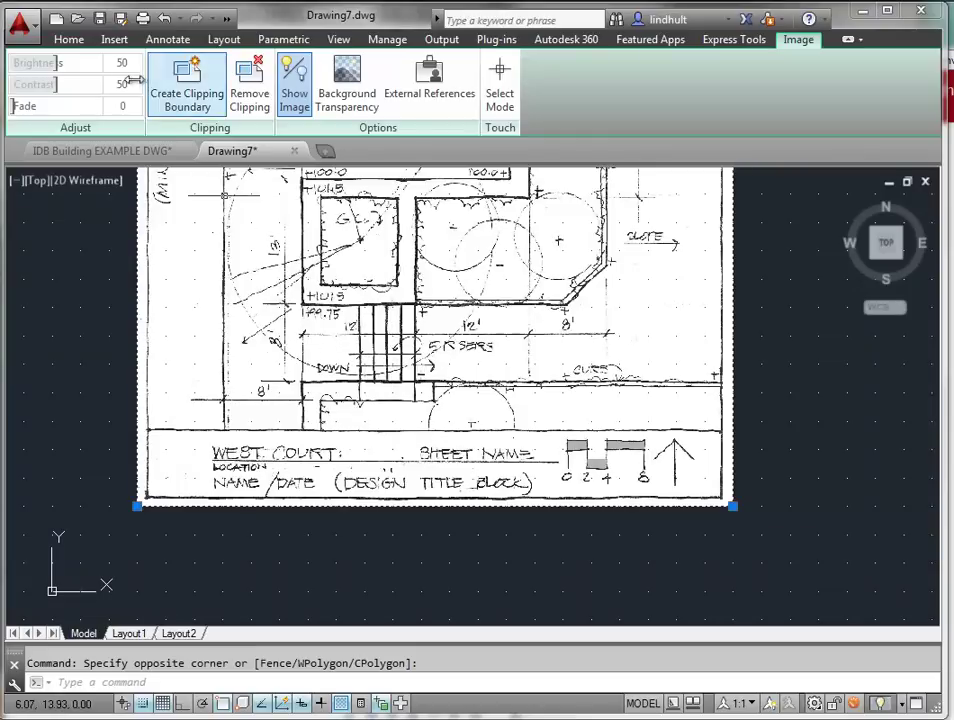
left_click(67, 40)
scroll(266, 390, "up", 4)
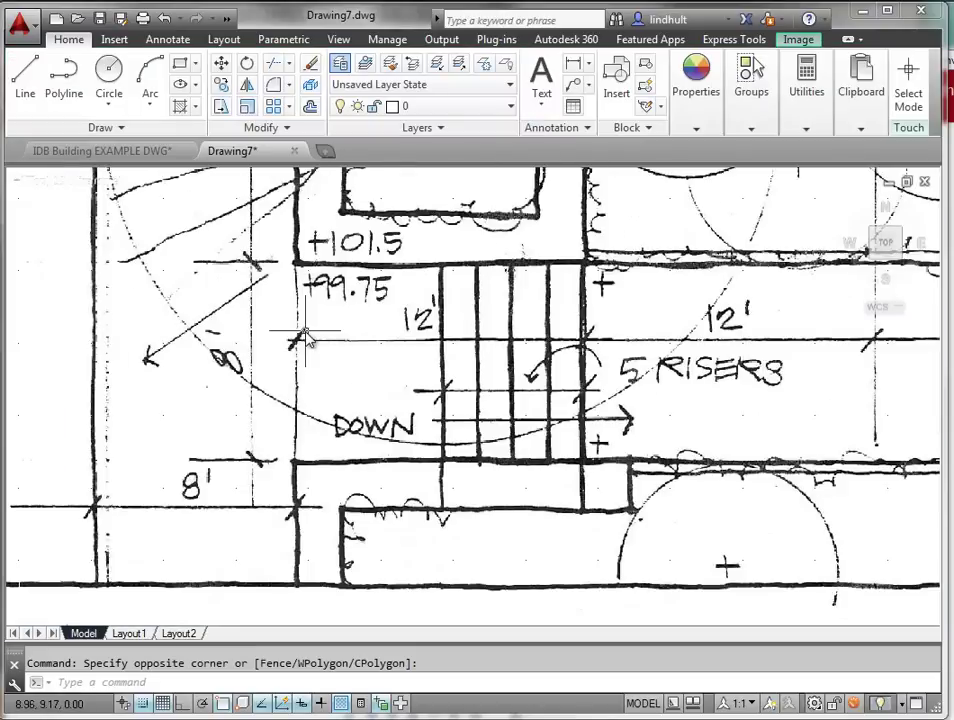
scroll(447, 350, "down", 4)
middle_click_drag(359, 354, 300, 300)
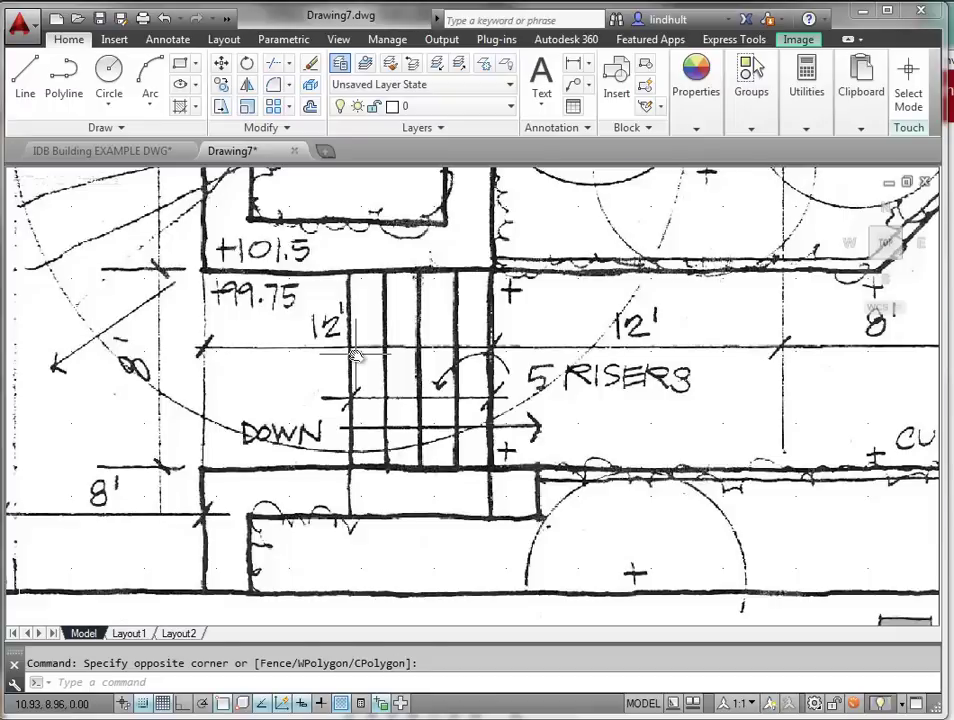
middle_click_drag(570, 388, 481, 380)
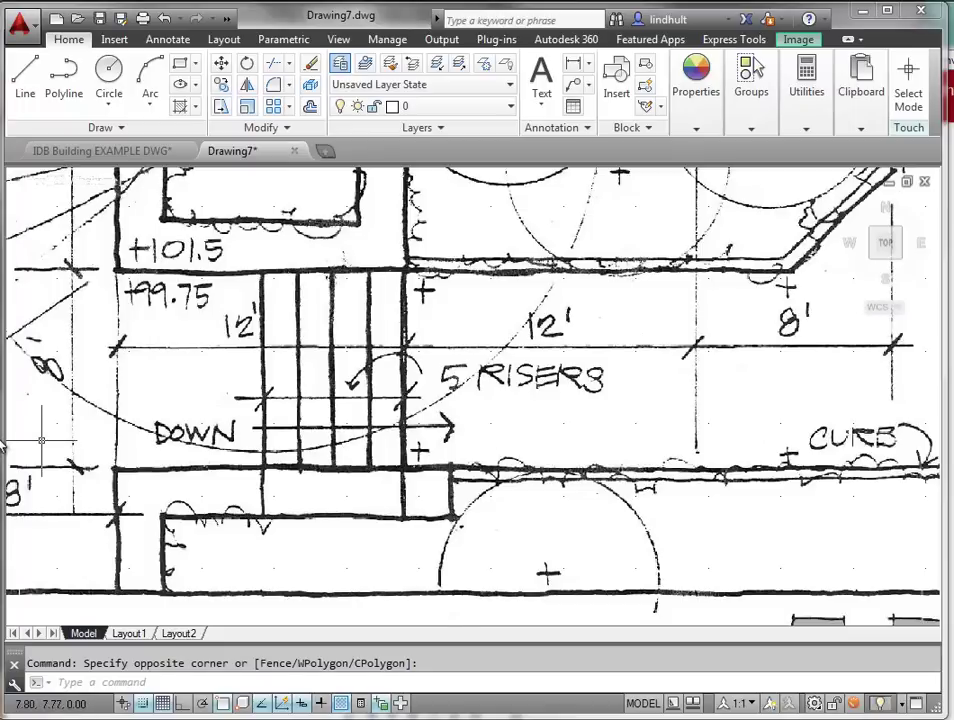
- Measure the 8' dimensioned span with DIST, grid snap off; it reads 10.64
type("dis")
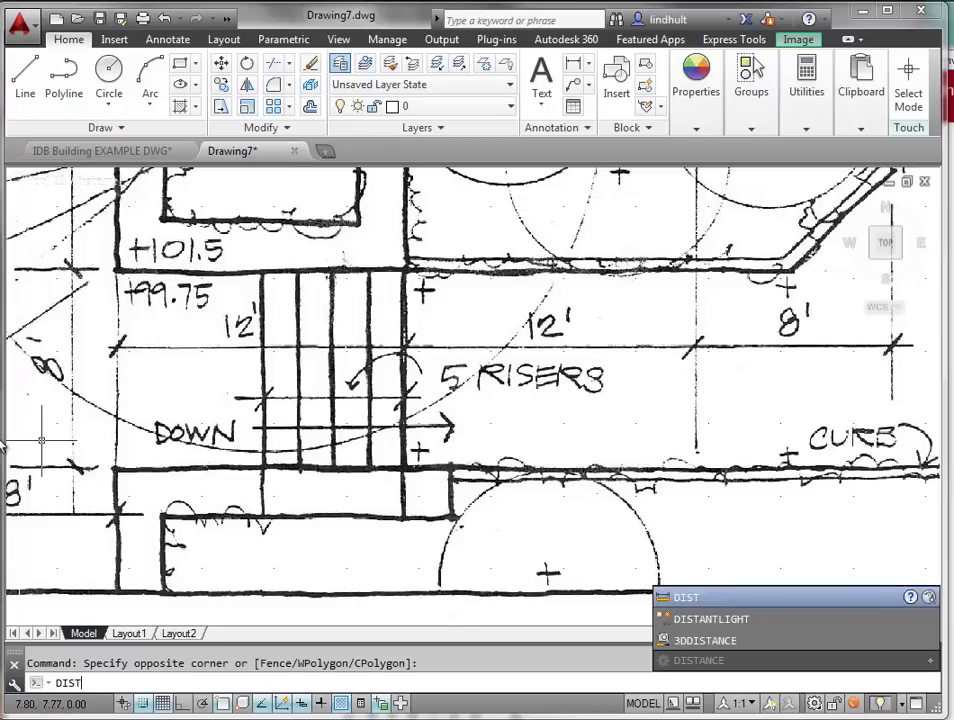
key("Return")
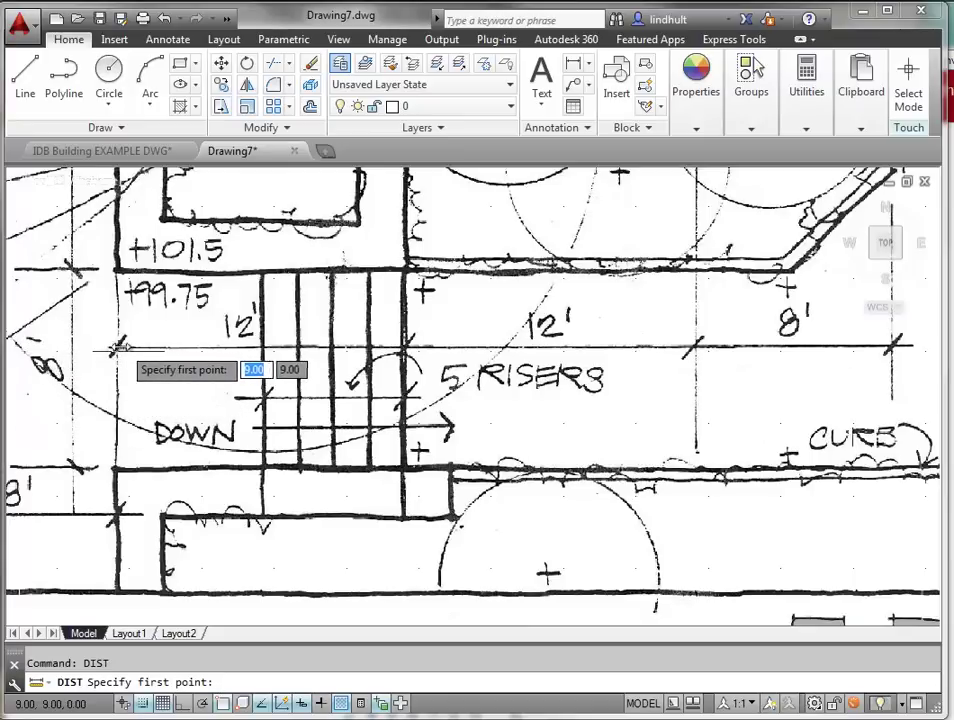
left_click(144, 704)
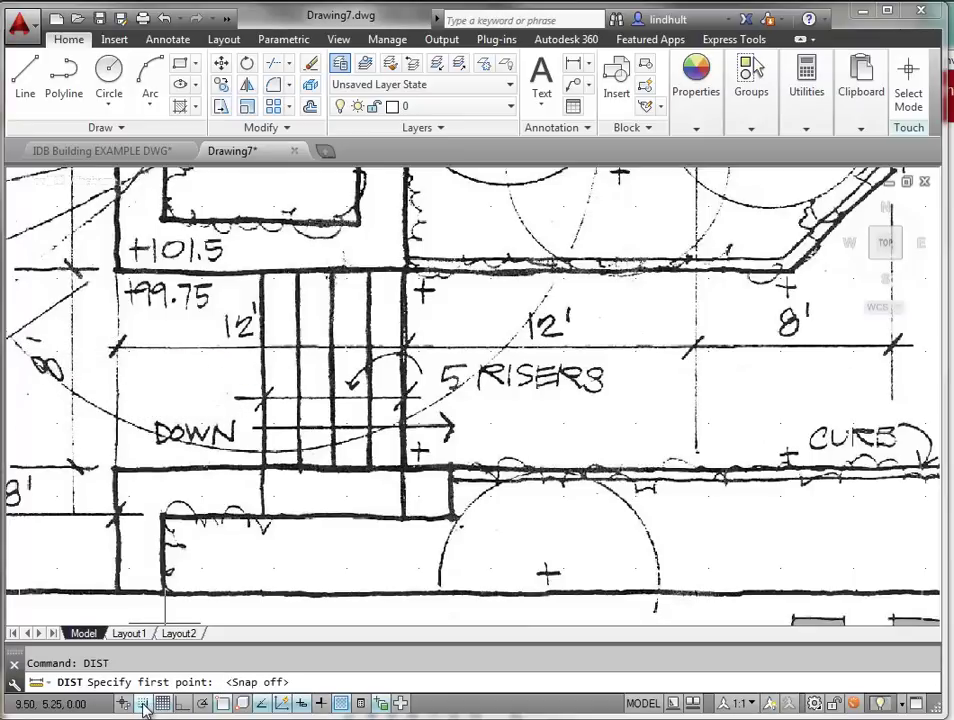
left_click(118, 350)
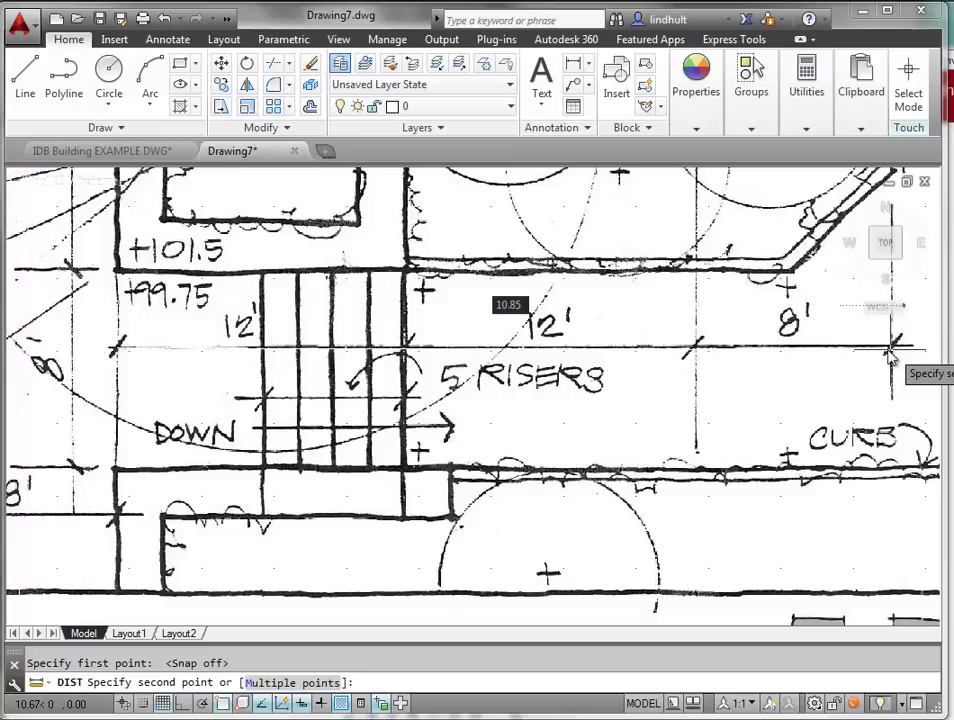
middle_click(890, 345)
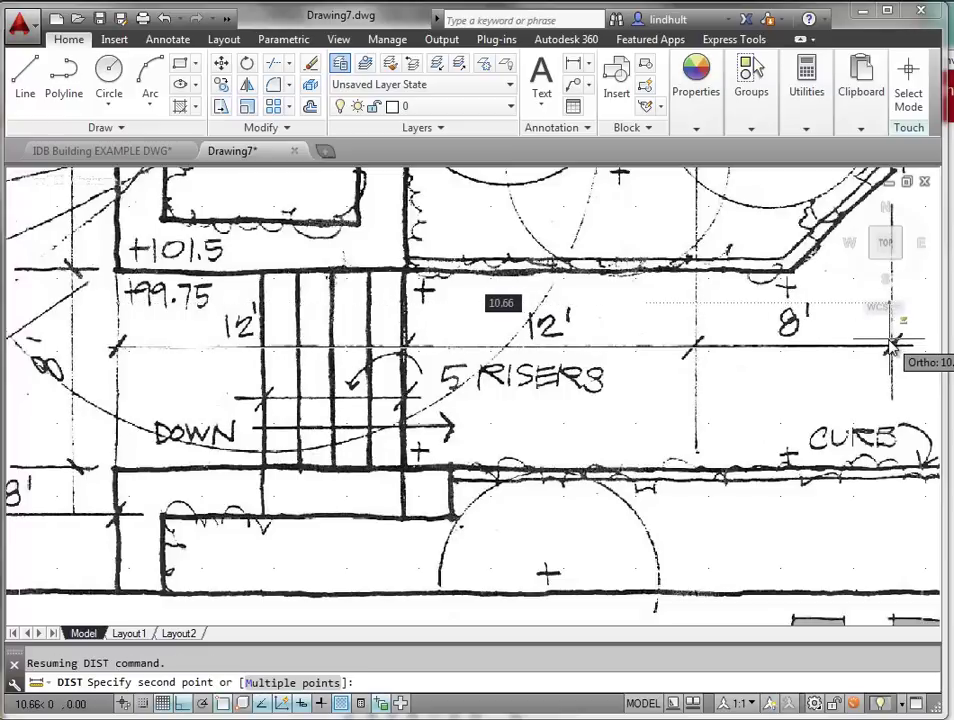
left_click(892, 345)
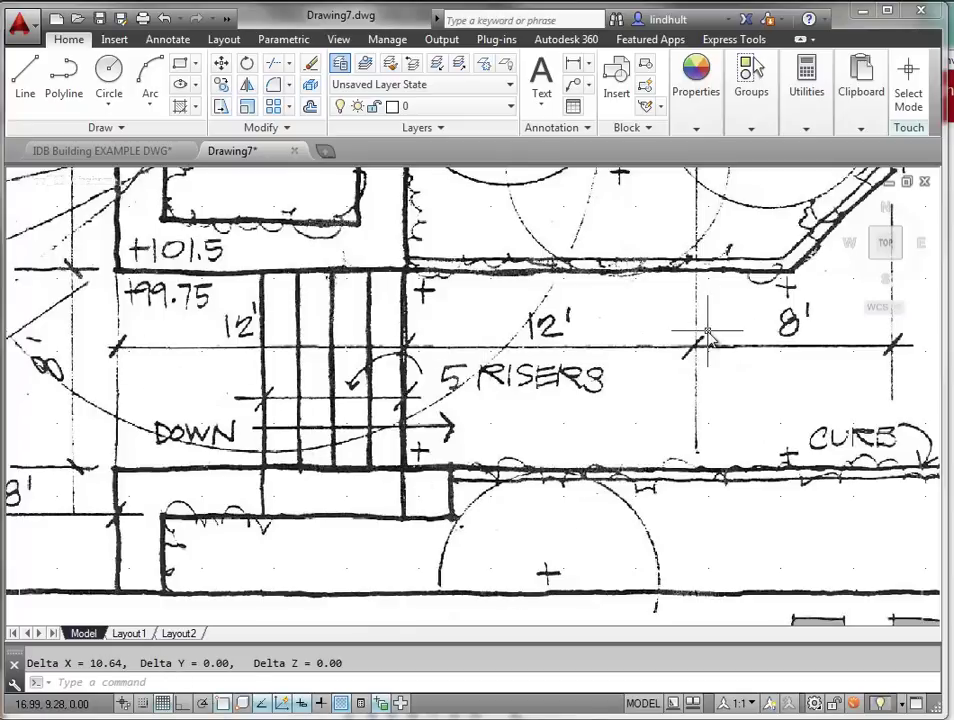
- Start SCALE on the plan image with its lower-left corner as base point
scroll(330, 345, "down", 4)
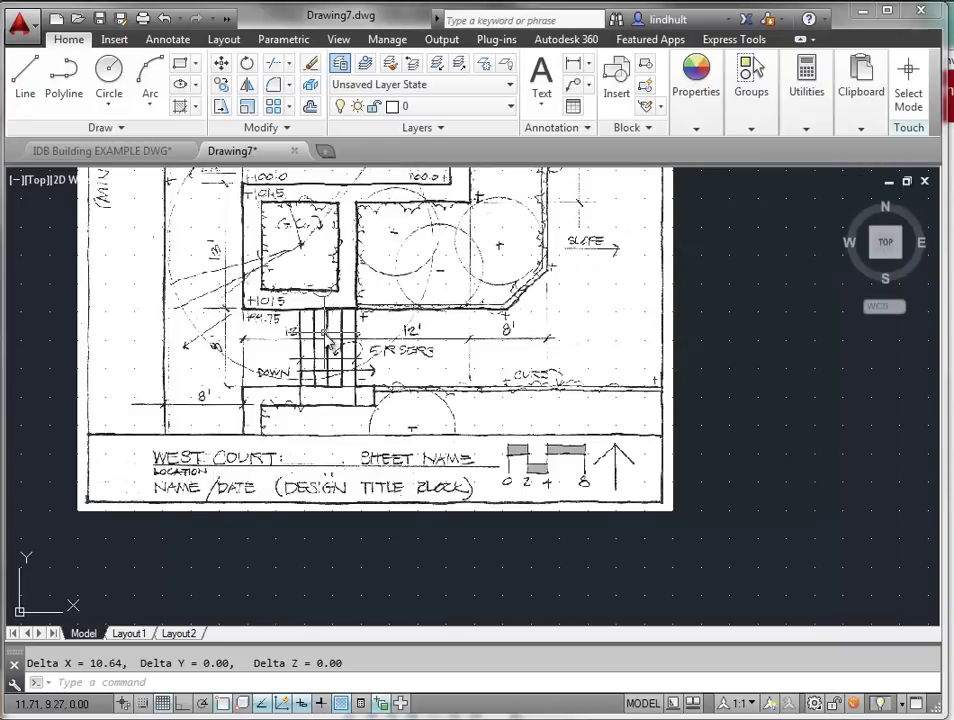
scroll(331, 347, "up", 3)
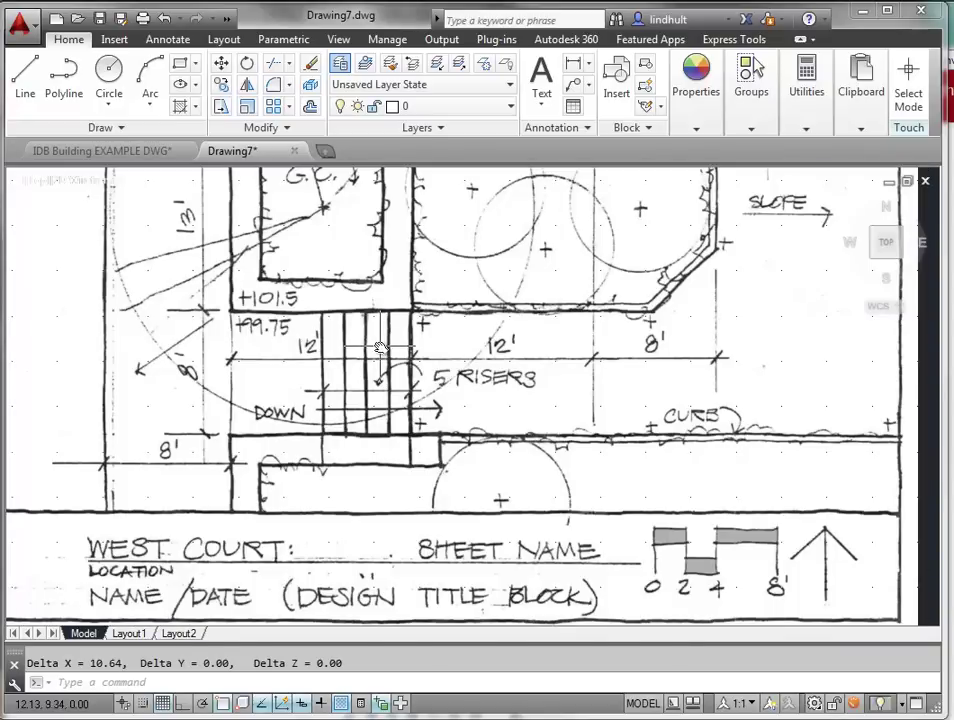
scroll(380, 347, "down", 3)
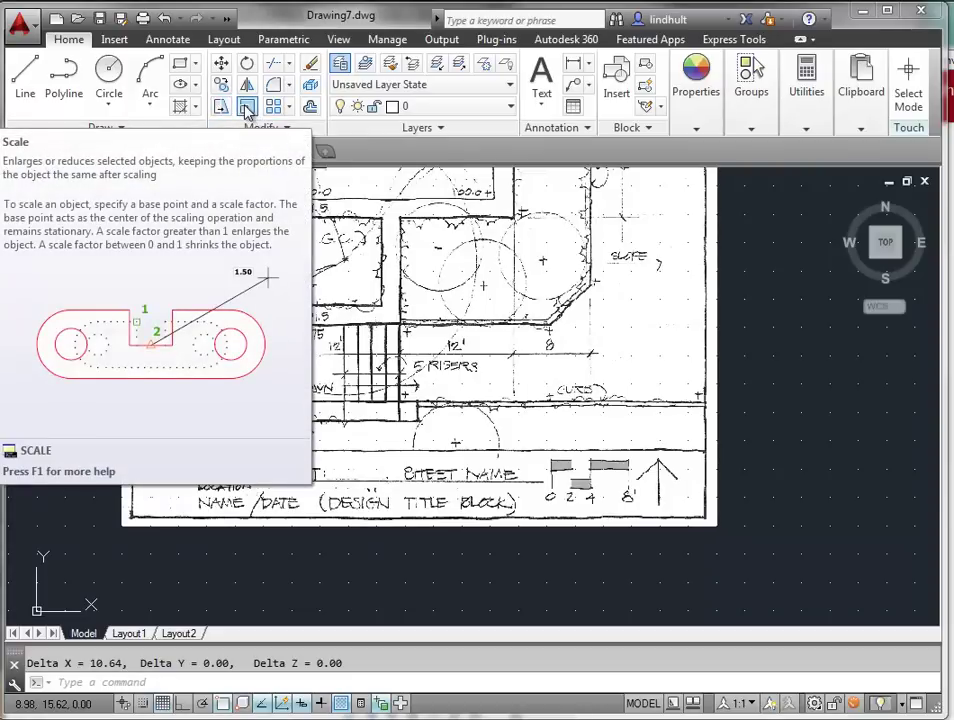
left_click(247, 108)
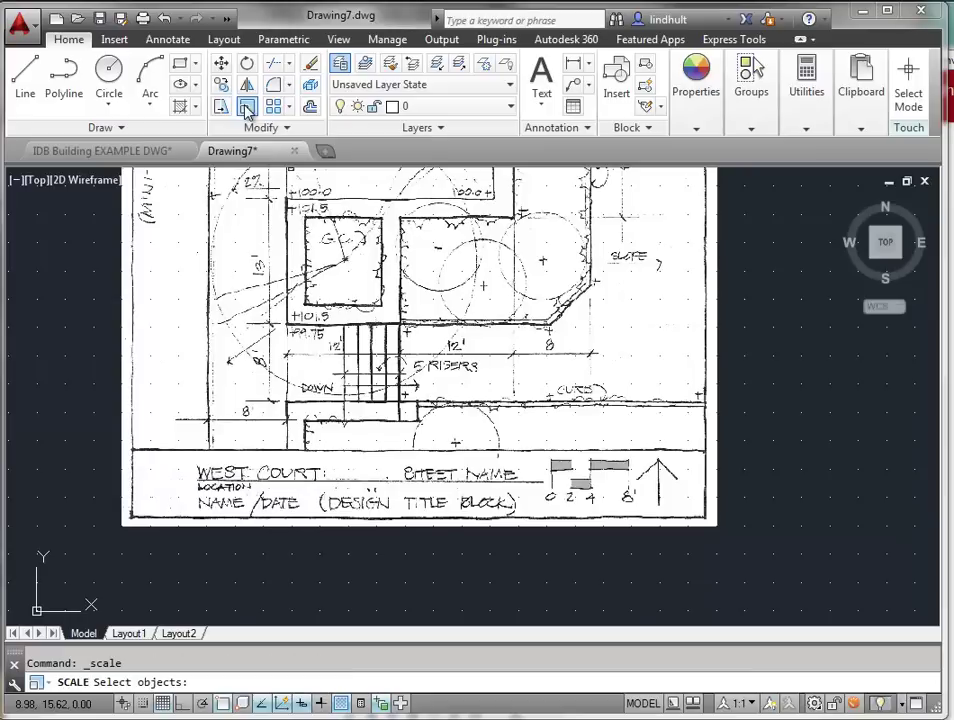
left_click(204, 527)
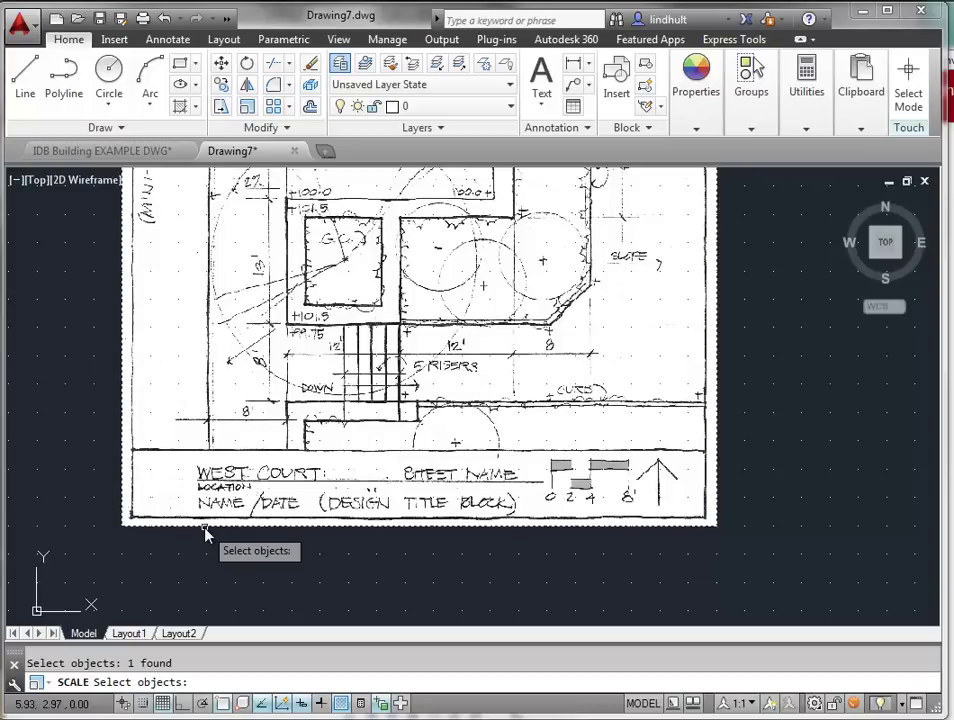
key("Return")
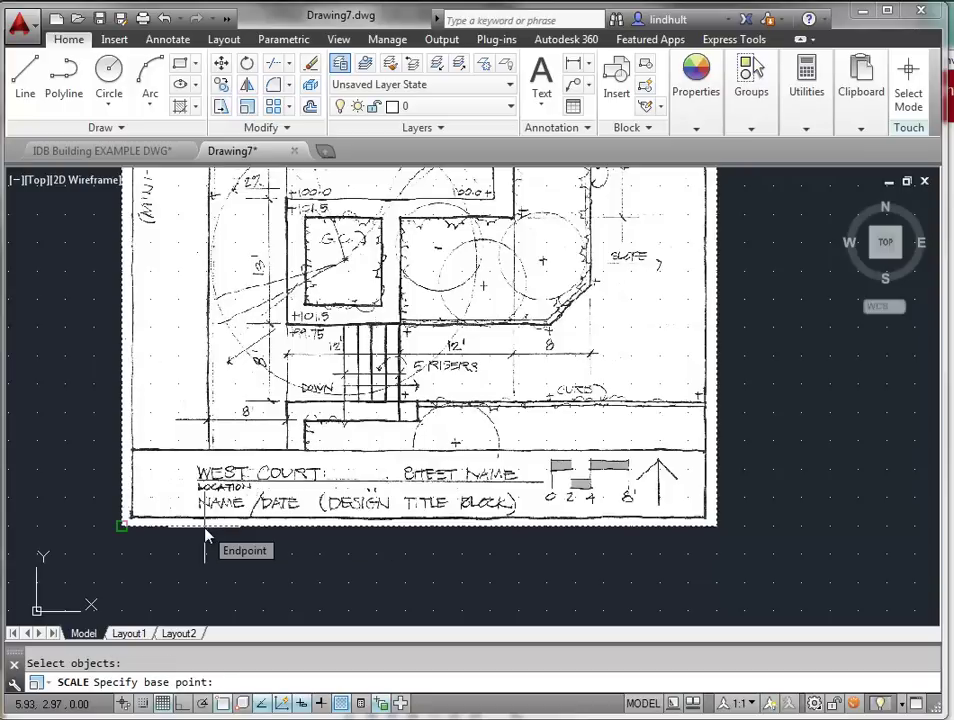
left_click(122, 526)
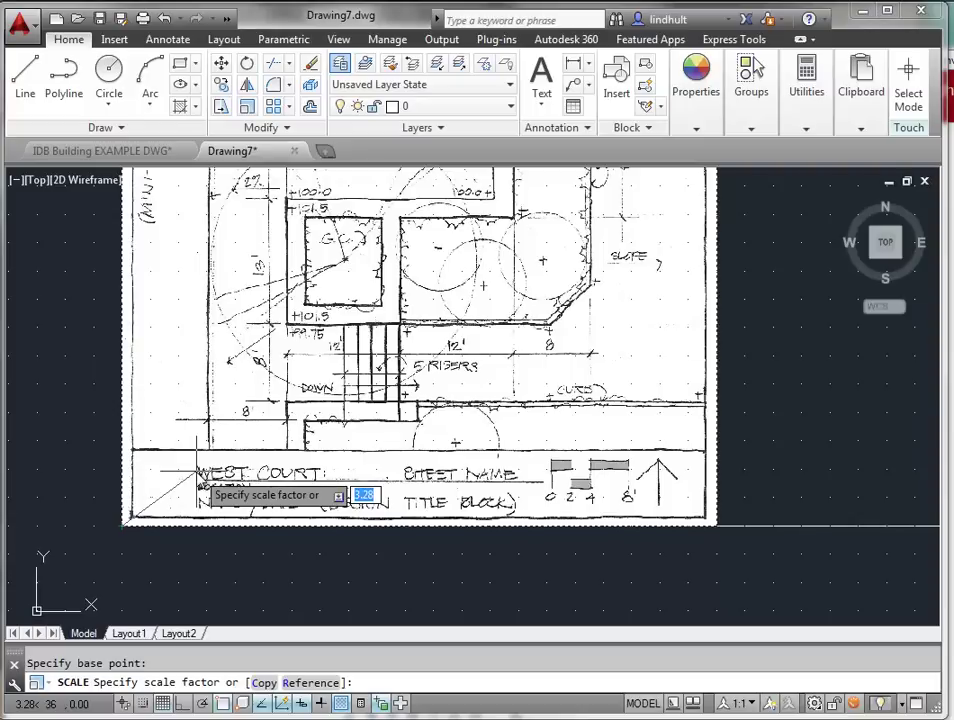
- Use the span's two endpoints as reference length and set it to 32
type("1")
key("Return")
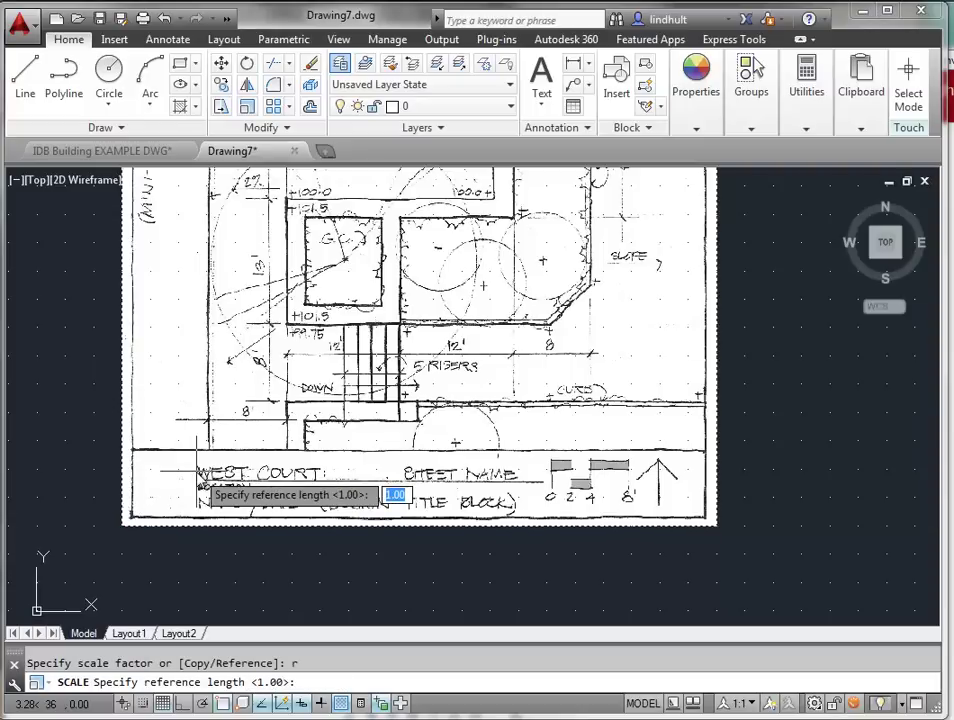
scroll(200, 480, "up", 1)
scroll(380, 390, "up", 3)
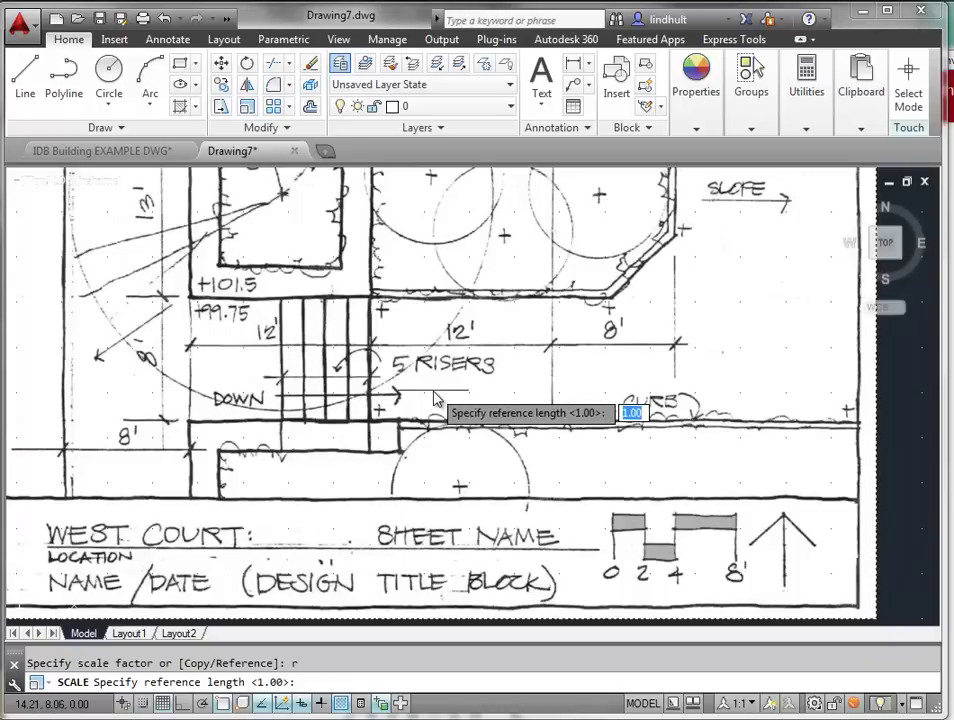
left_click(191, 350)
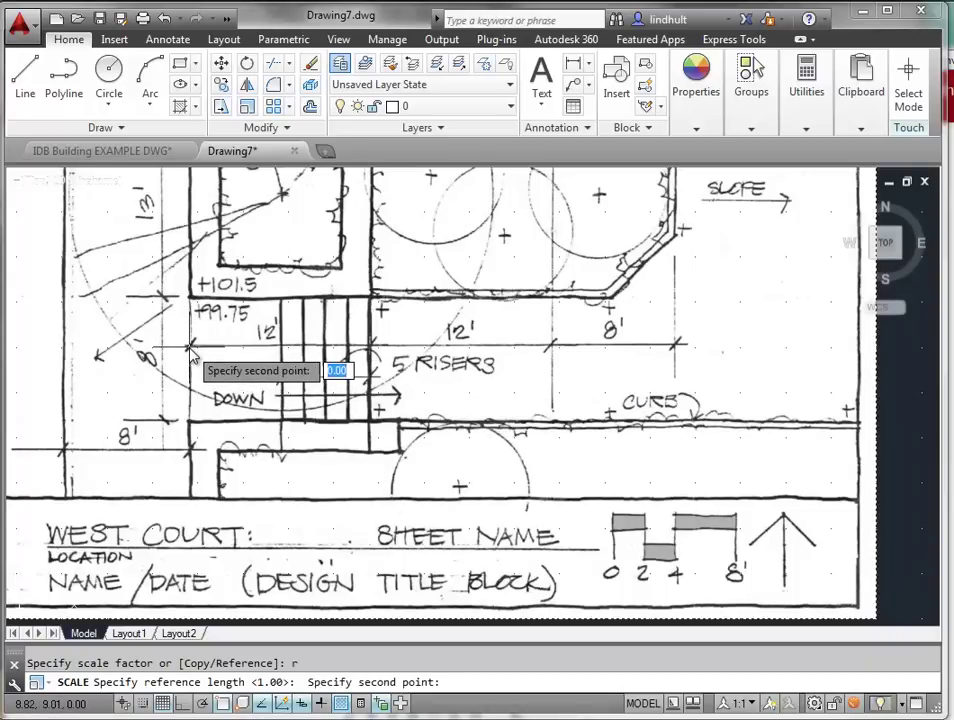
left_click(676, 350)
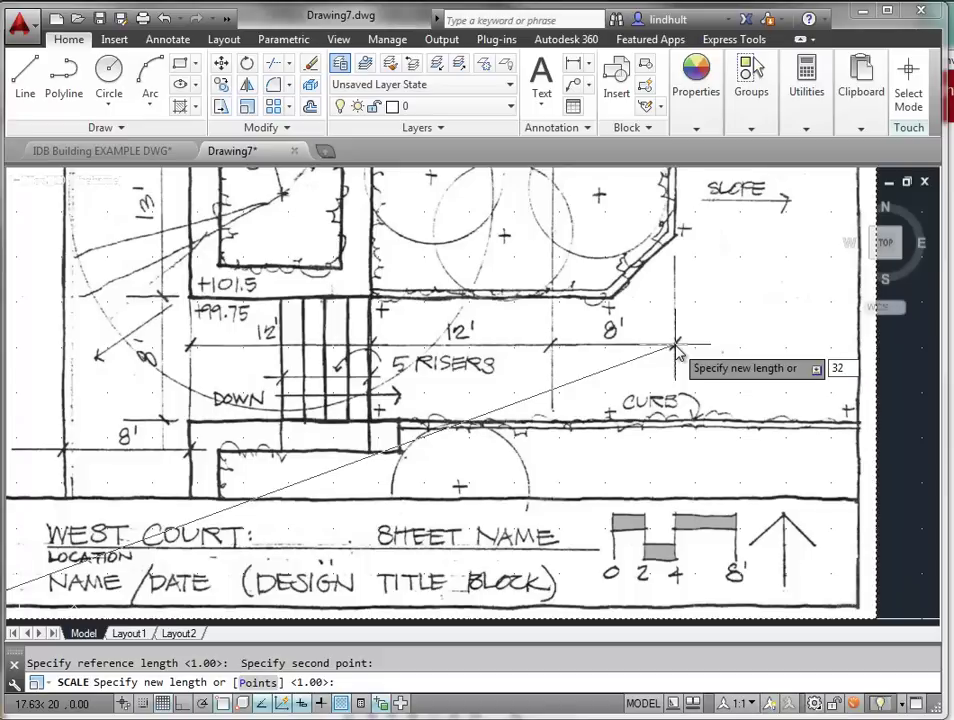
key("Return")
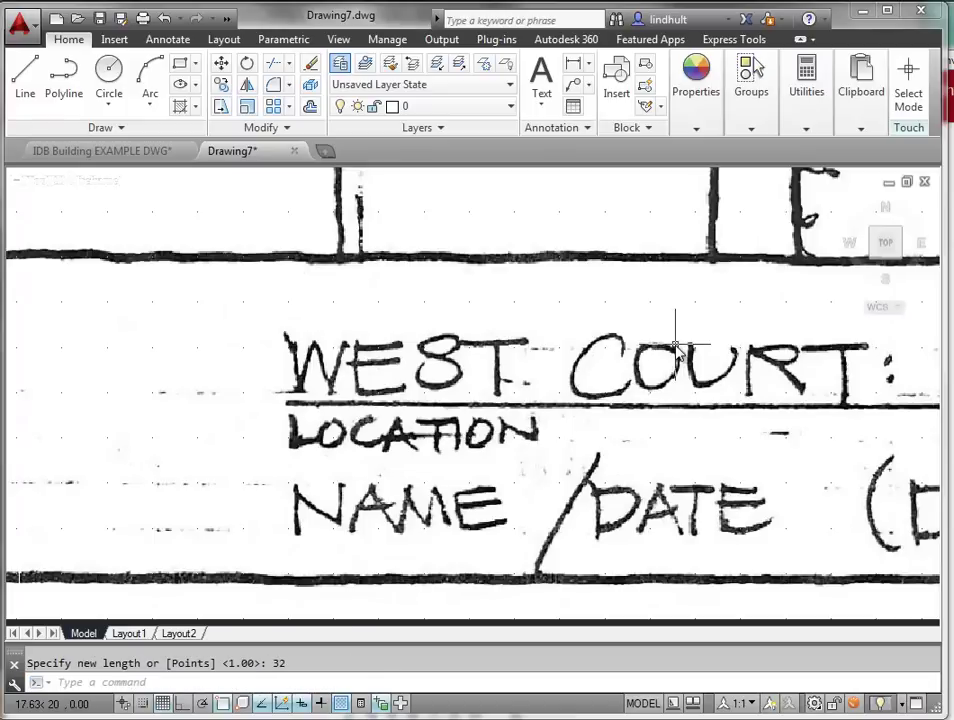
scroll(391, 299, "down", 4)
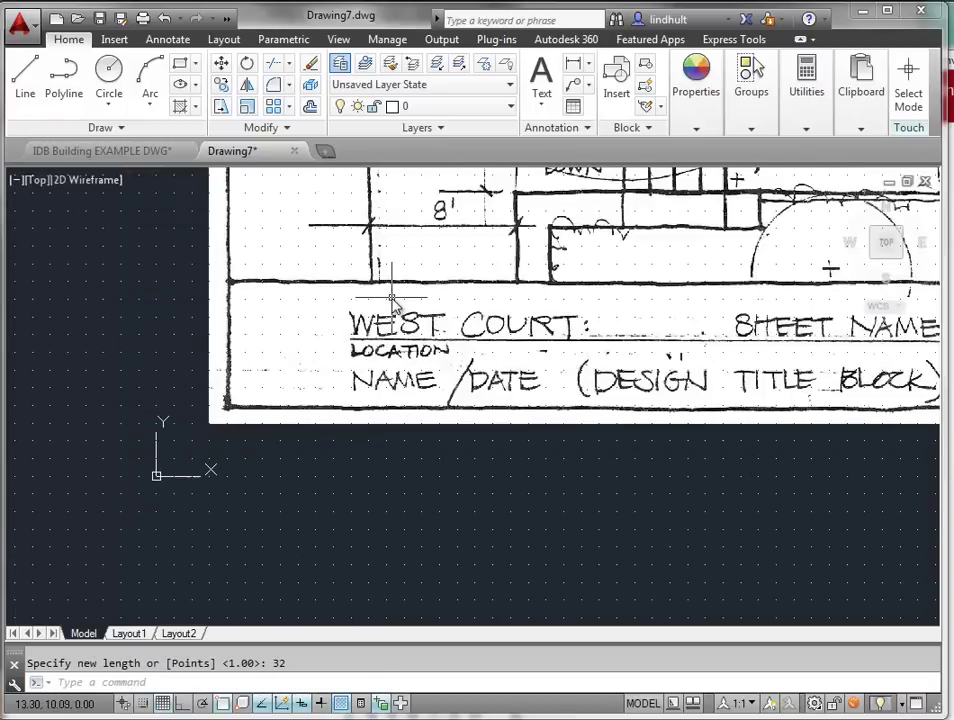
scroll(543, 273, "up", 3)
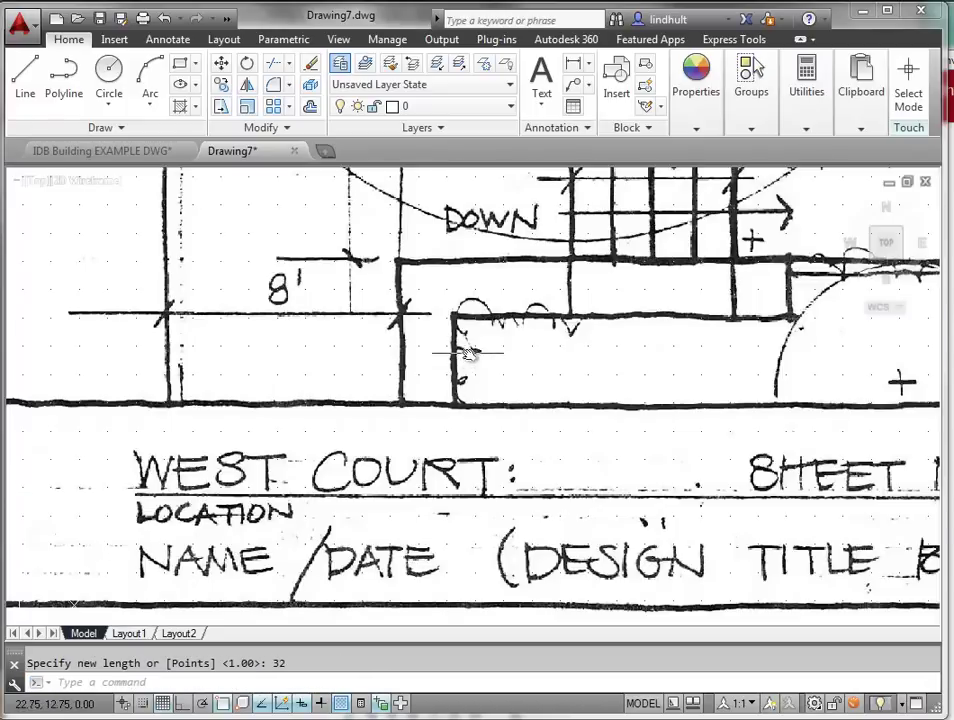
scroll(468, 350, "up", 2)
scroll(468, 350, "down", 6)
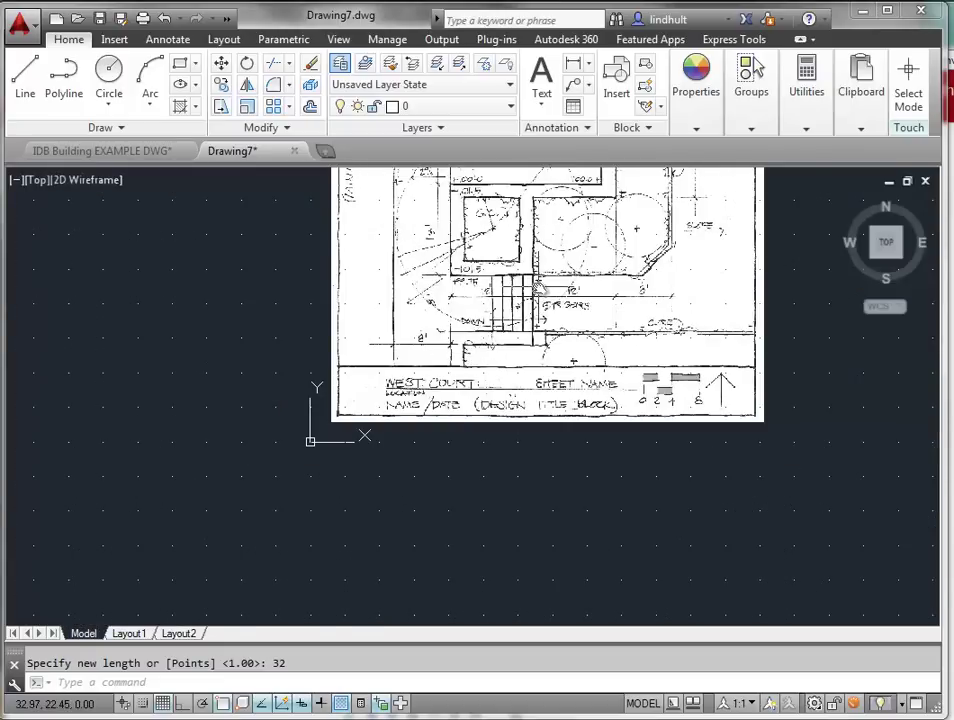
scroll(539, 288, "up", 4)
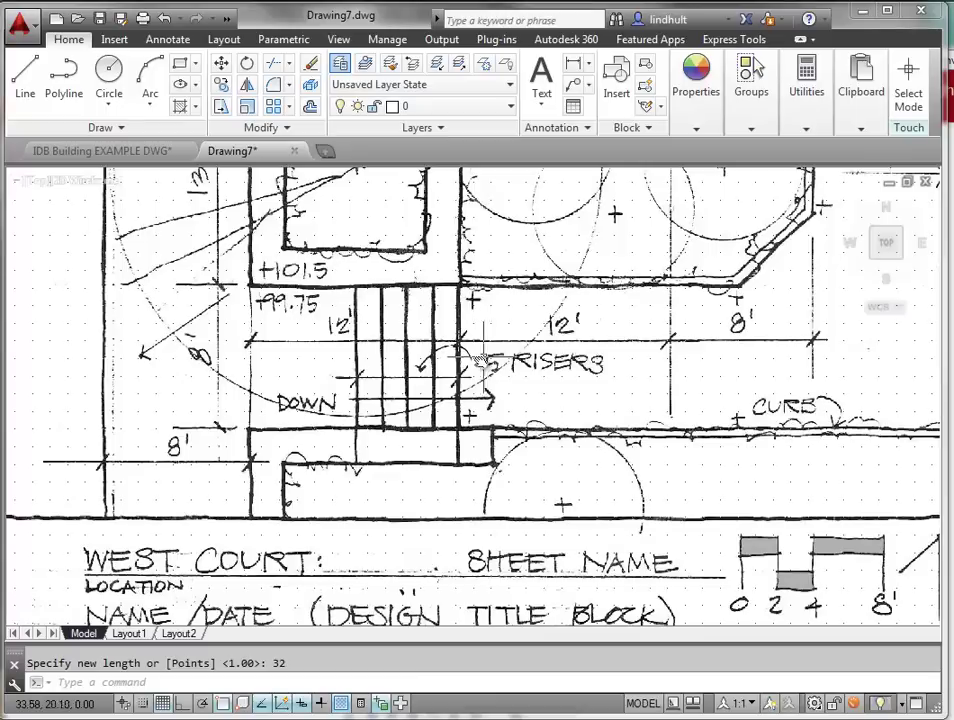
- Re-measure the dimensioned span with DIST; it now reads 31.85
type("d")
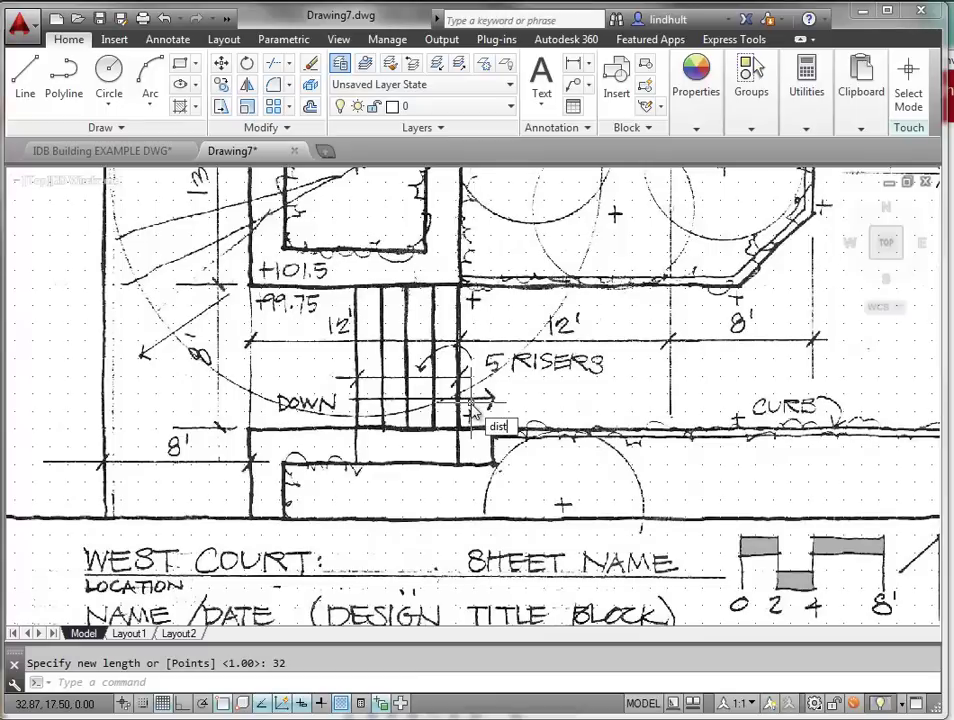
type("ist")
key("Return")
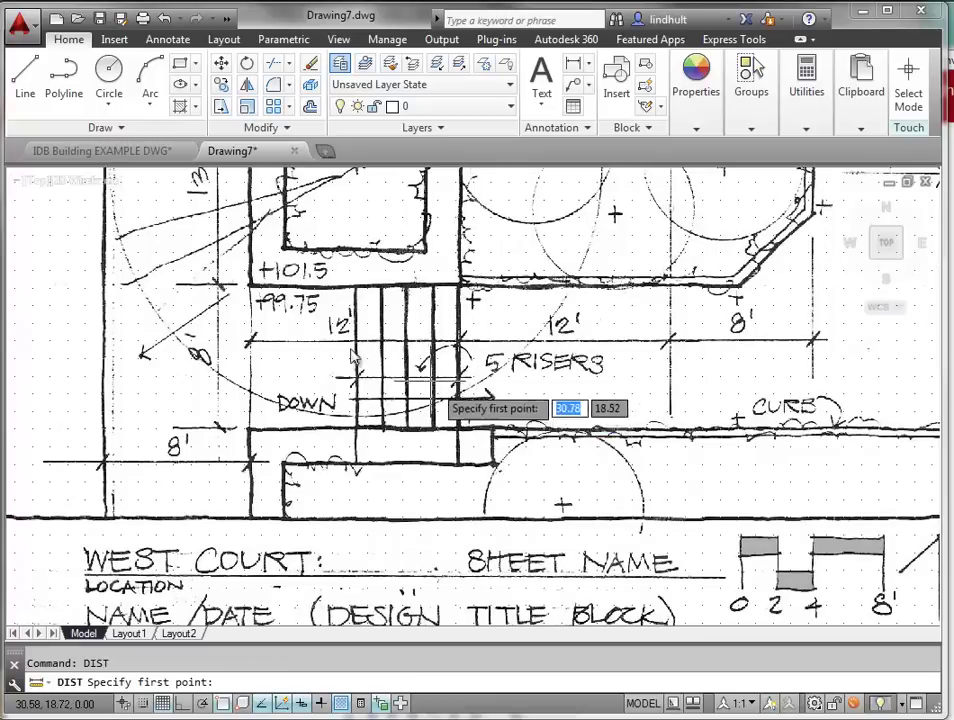
left_click(253, 347)
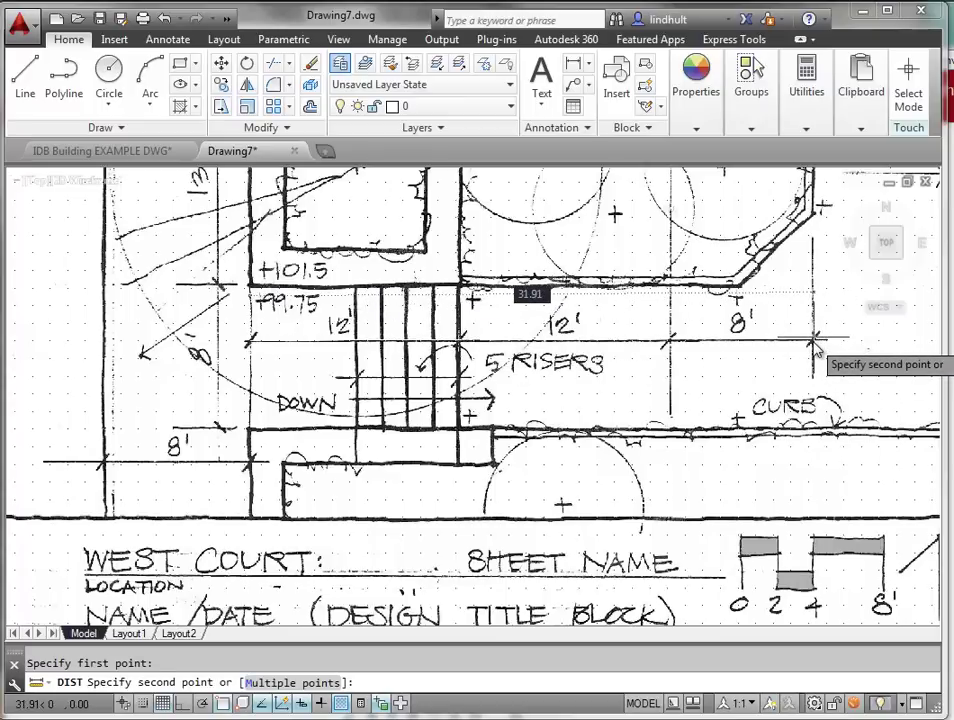
left_click(815, 345)
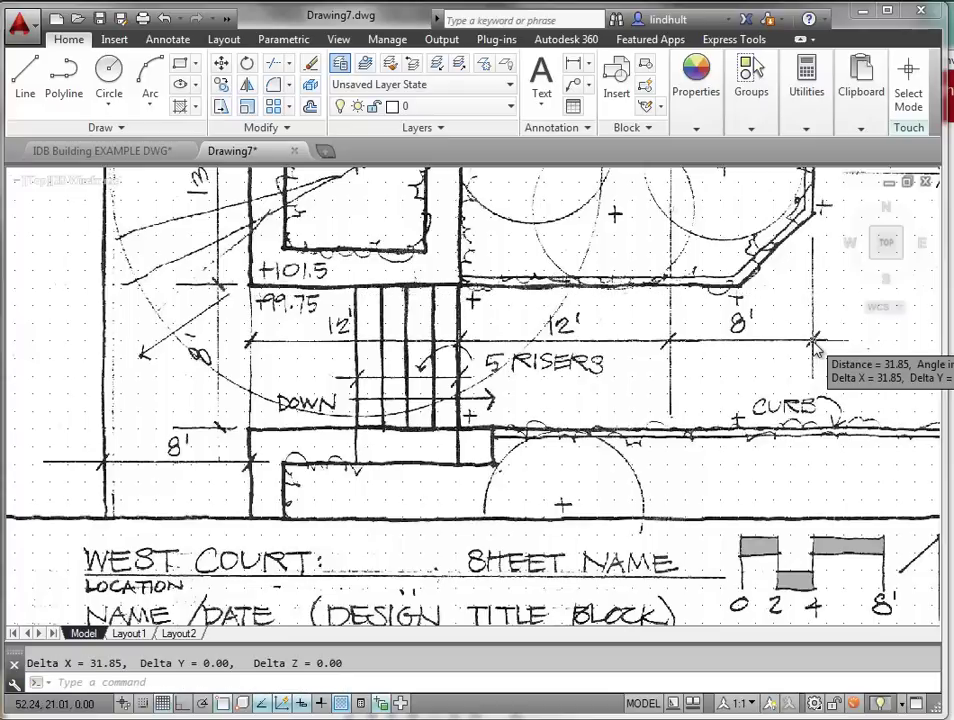